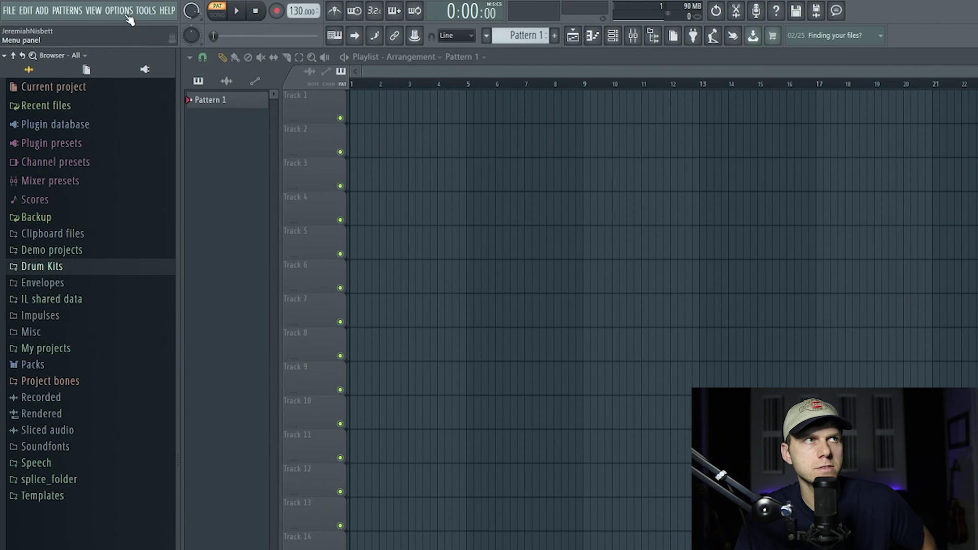
Open Options > Audio settings and review the audio device list, keeping FL Studio ASIO.
click(80, 8)
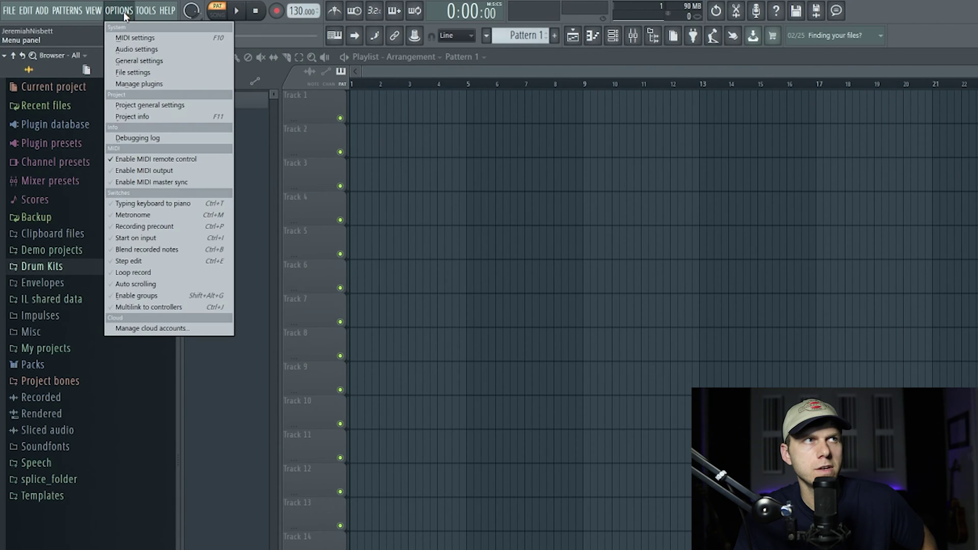
click(135, 51)
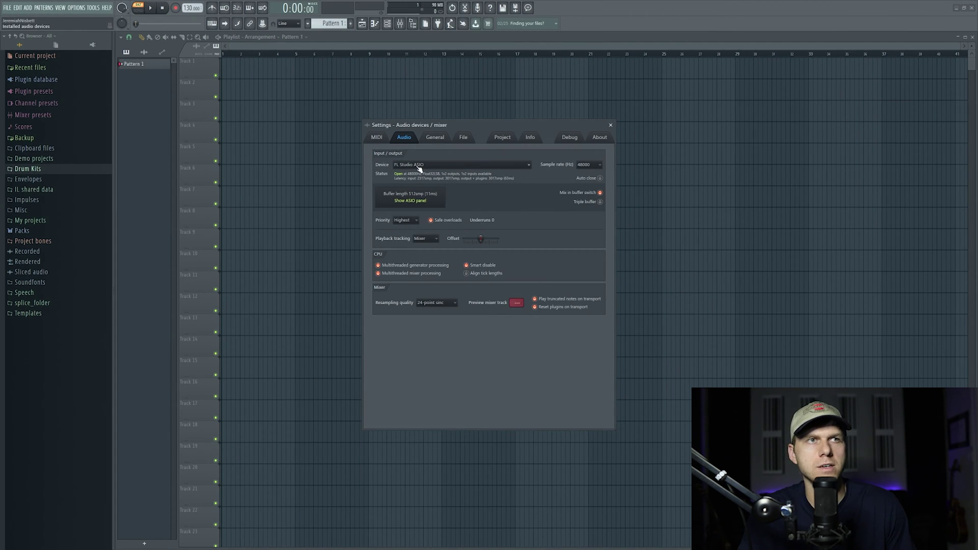
click(493, 165)
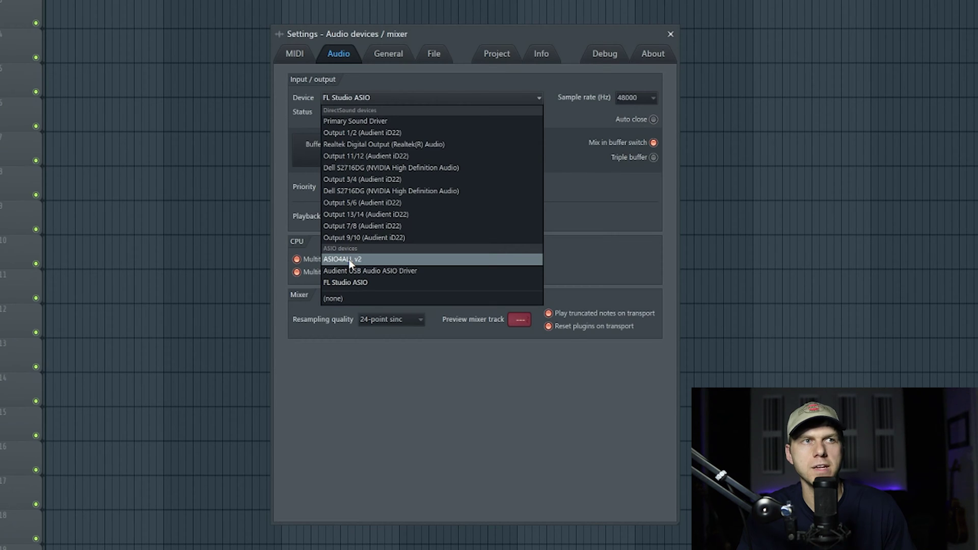
click(627, 121)
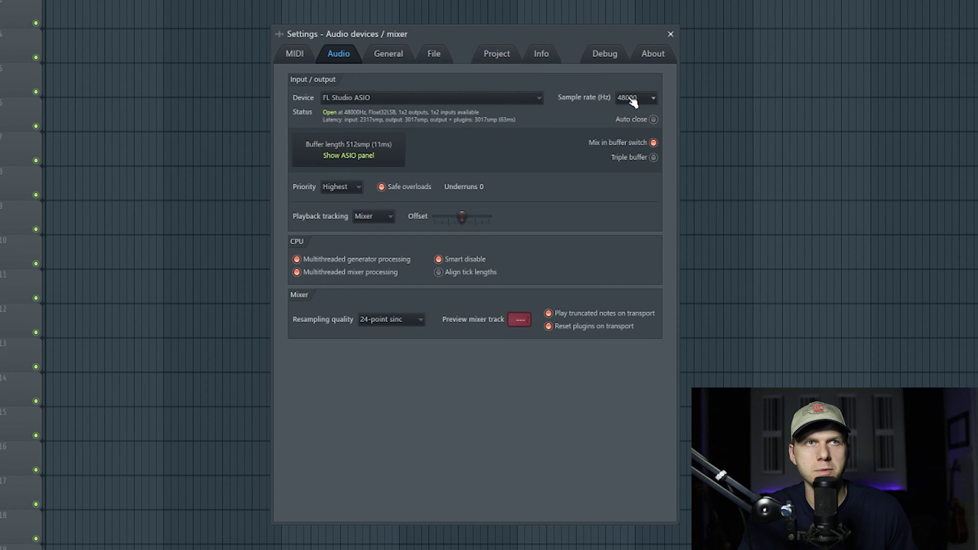
click(632, 100)
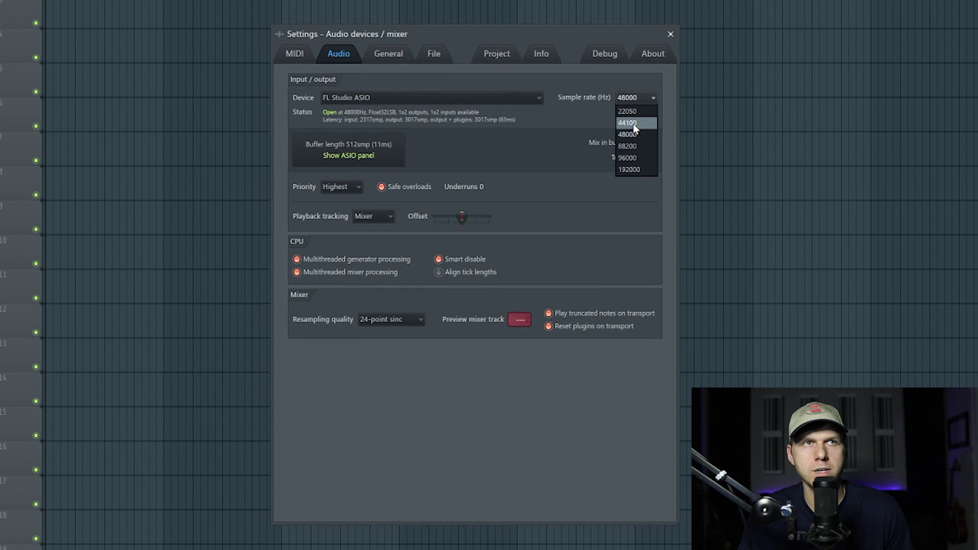
click(596, 107)
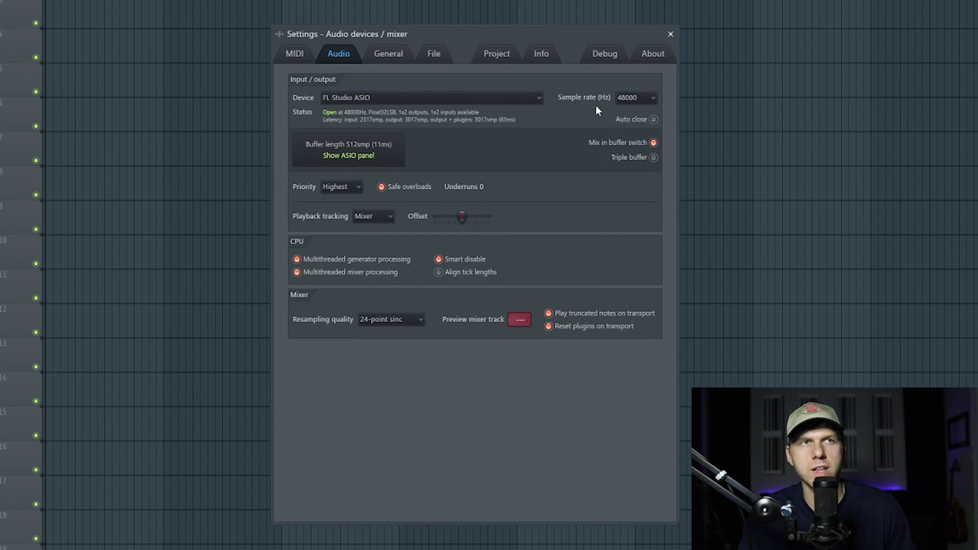
click(628, 100)
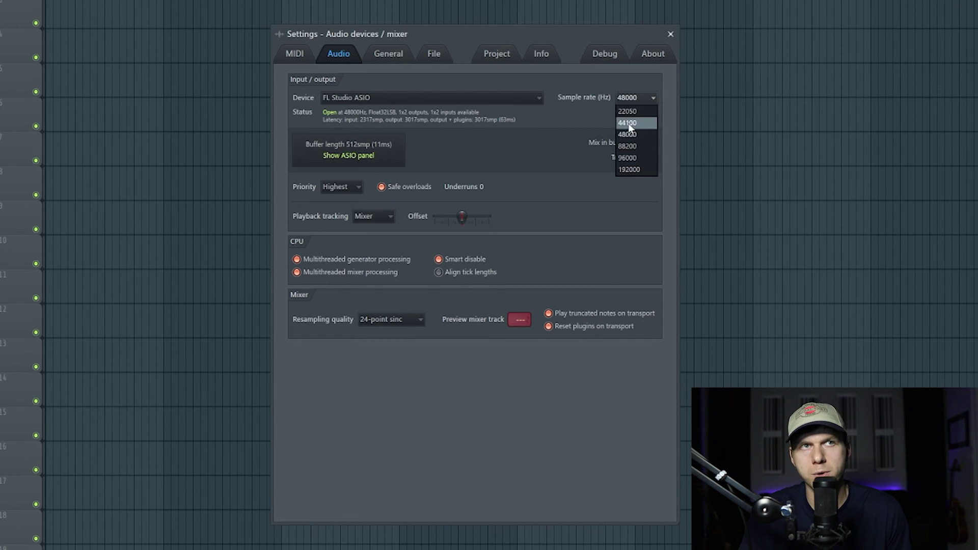
click(604, 114)
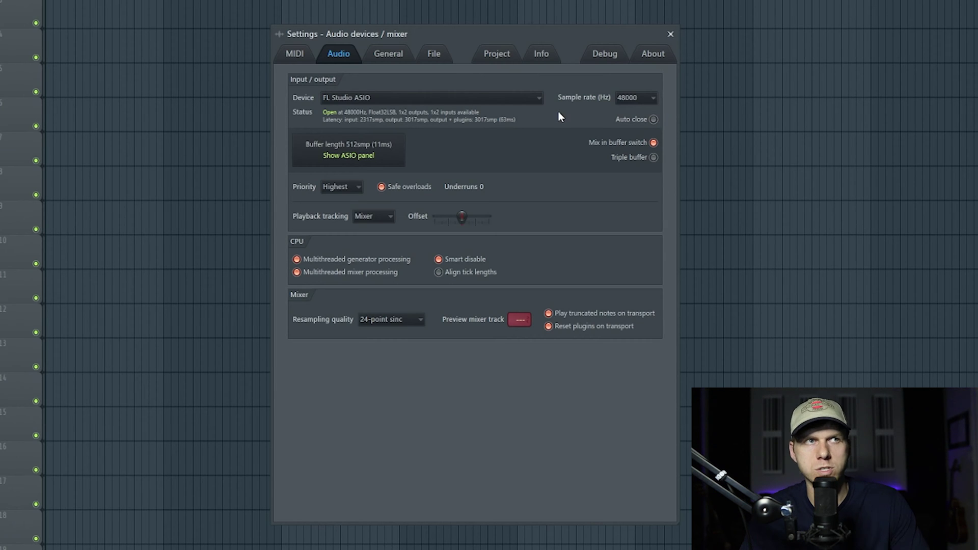
click(539, 98)
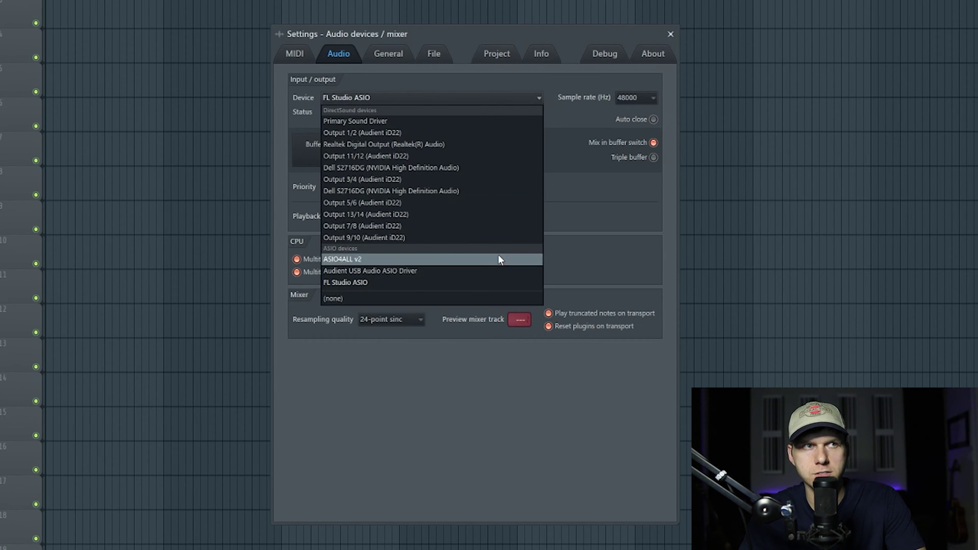
Leave FL Studio ASIO selected as the device and bring up its ASIO panel.
click(577, 134)
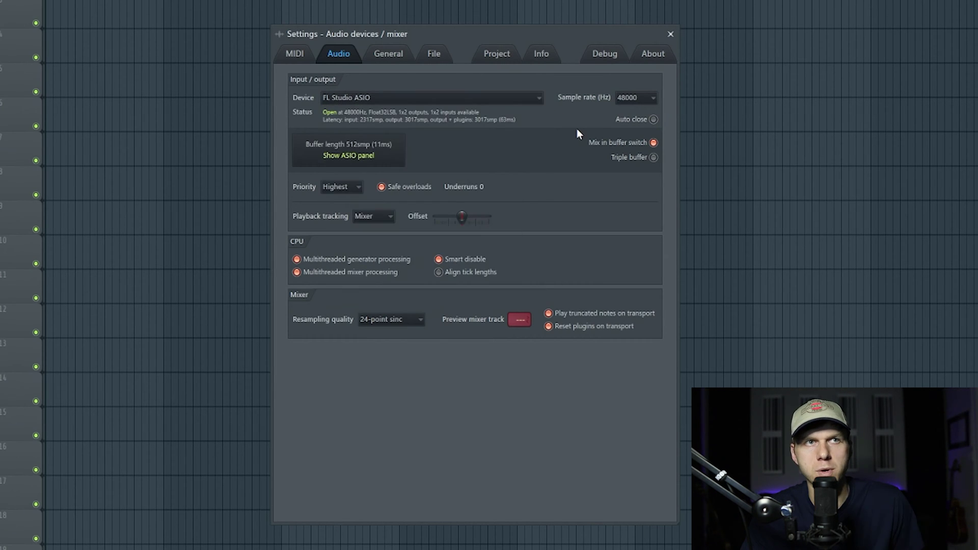
click(375, 152)
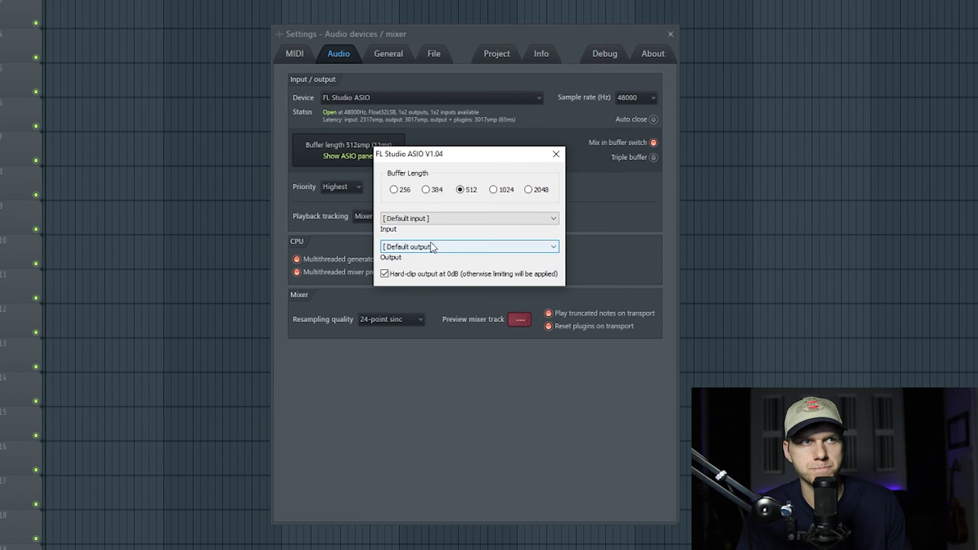
Close the FL Studio ASIO V1.04 panel, leaving the buffer length at 512 samples.
click(556, 154)
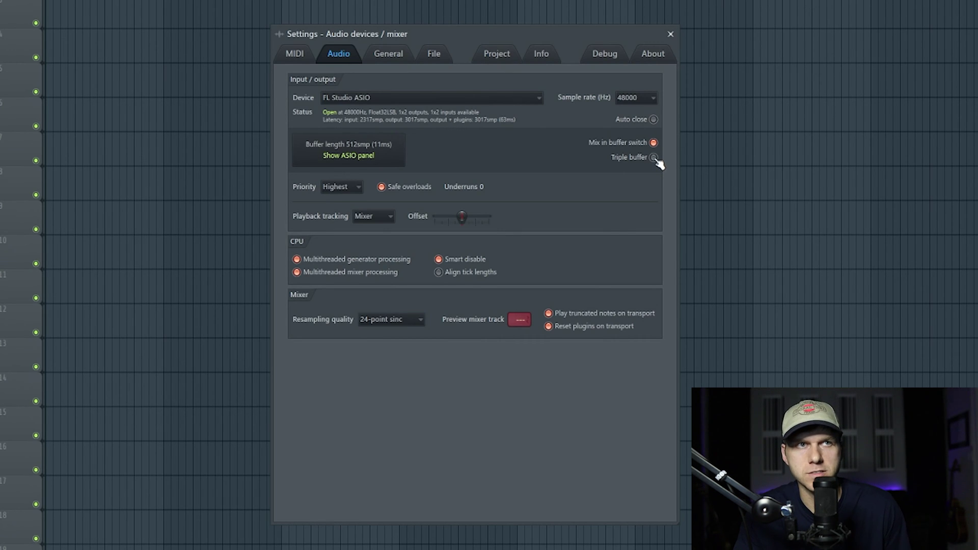
Keep audio priority at Highest and view the Driver, Hybrid and Mixer playback tracking options.
click(343, 190)
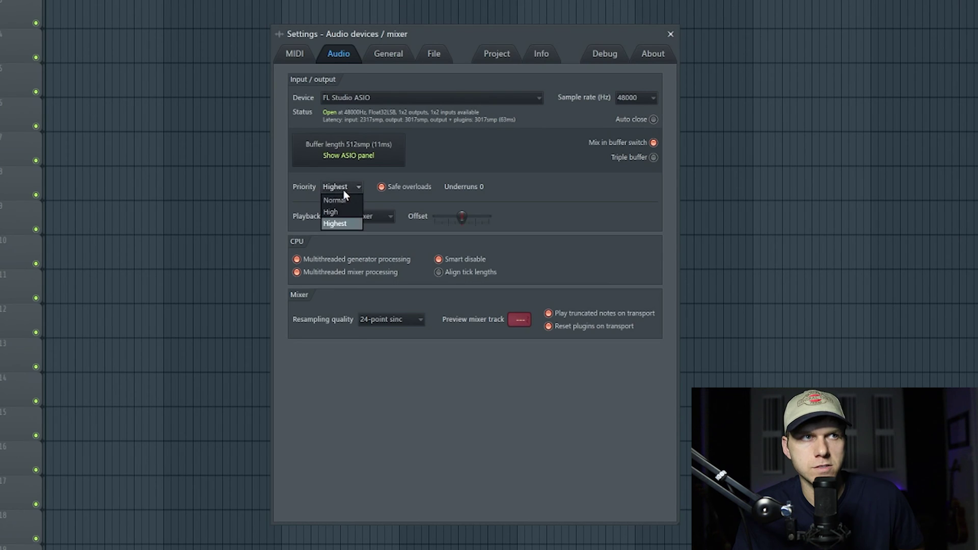
click(347, 224)
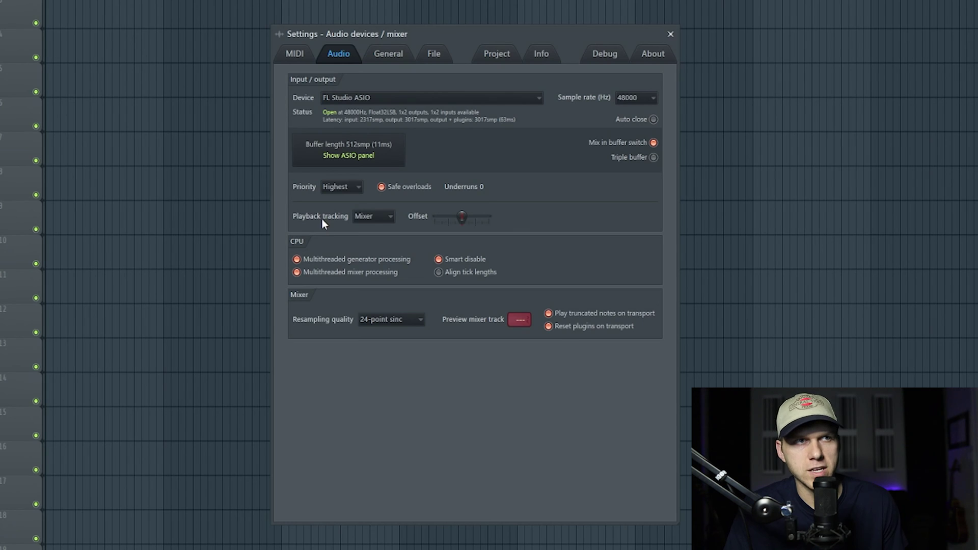
click(392, 218)
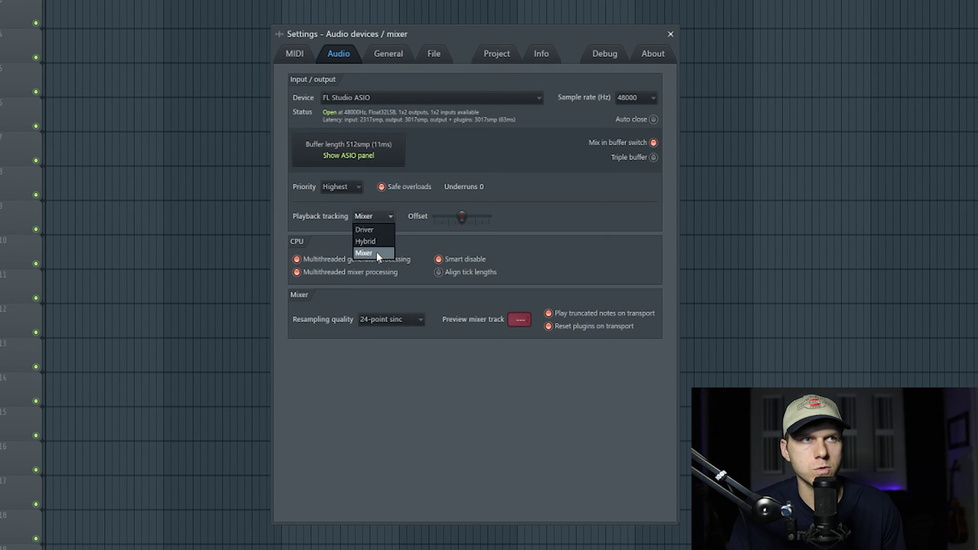
Set playback tracking to Mixer and confirm the 512 buffer in the ASIO panel.
click(377, 252)
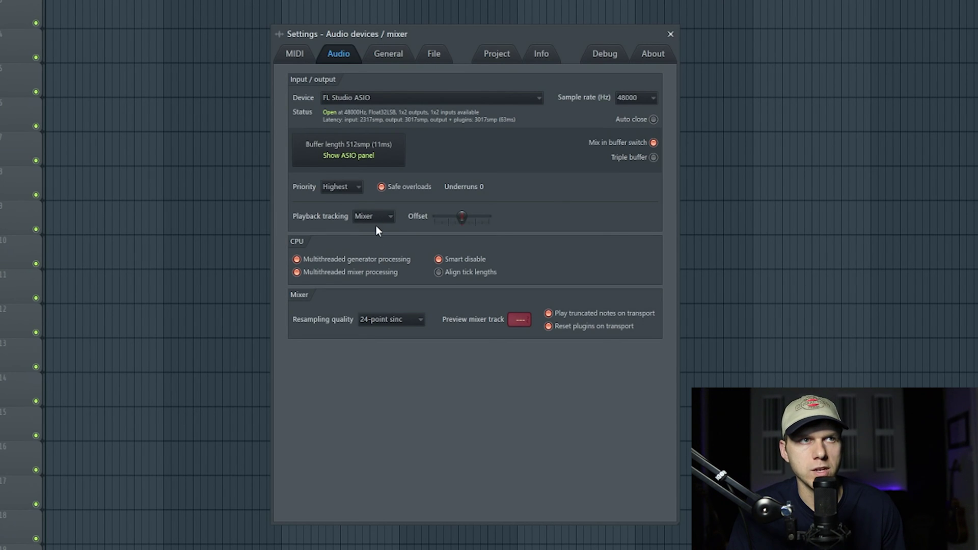
click(383, 152)
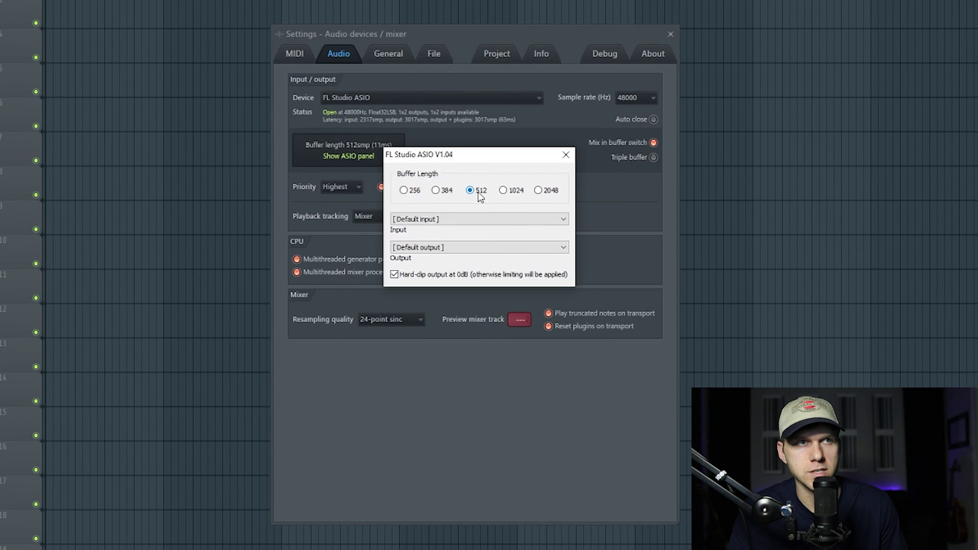
click(564, 155)
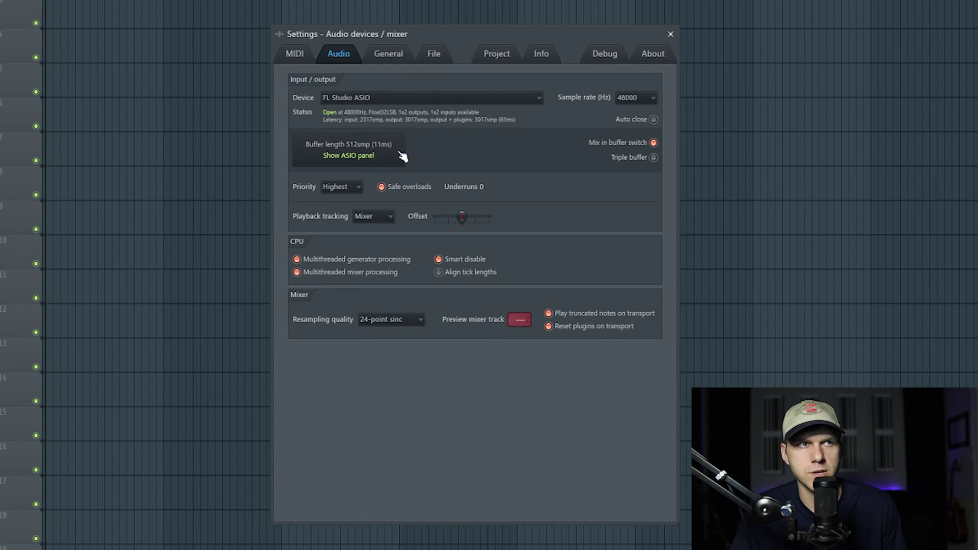
Reconfirm Mixer playback tracking and FL Studio ASIO as the audio device.
click(379, 217)
click(380, 252)
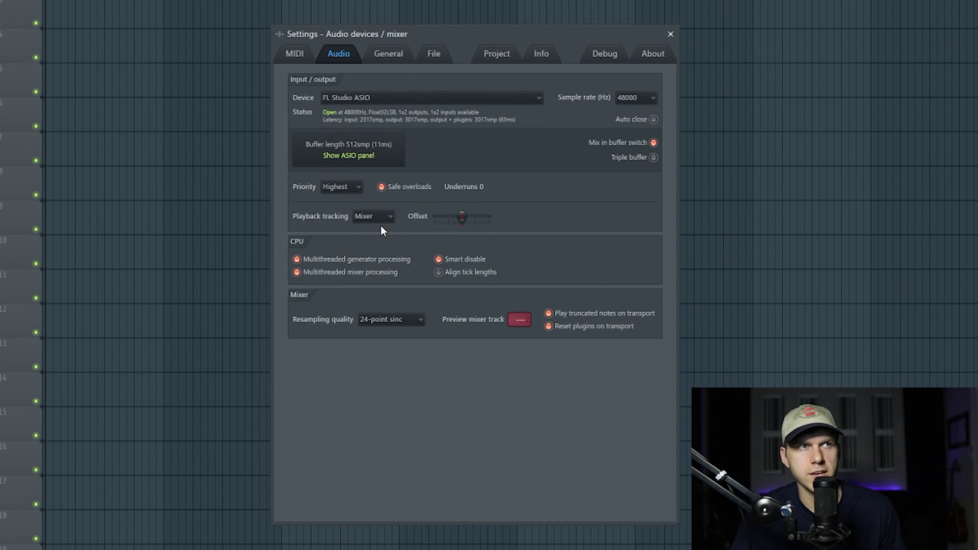
click(484, 98)
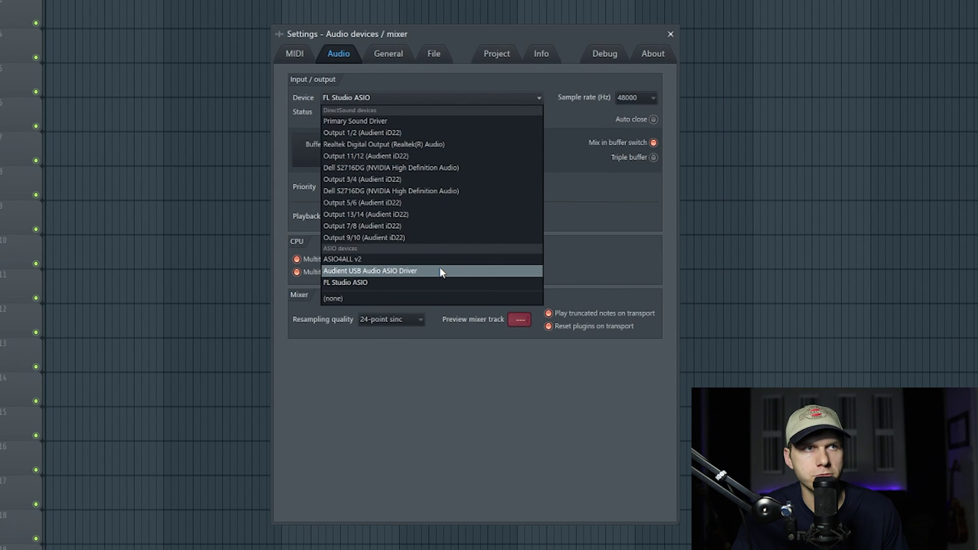
click(566, 173)
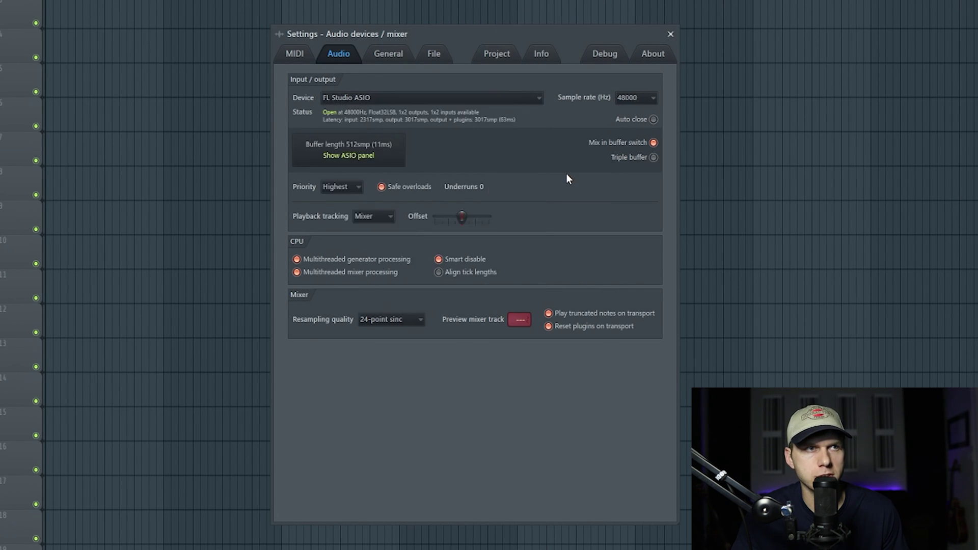
click(381, 216)
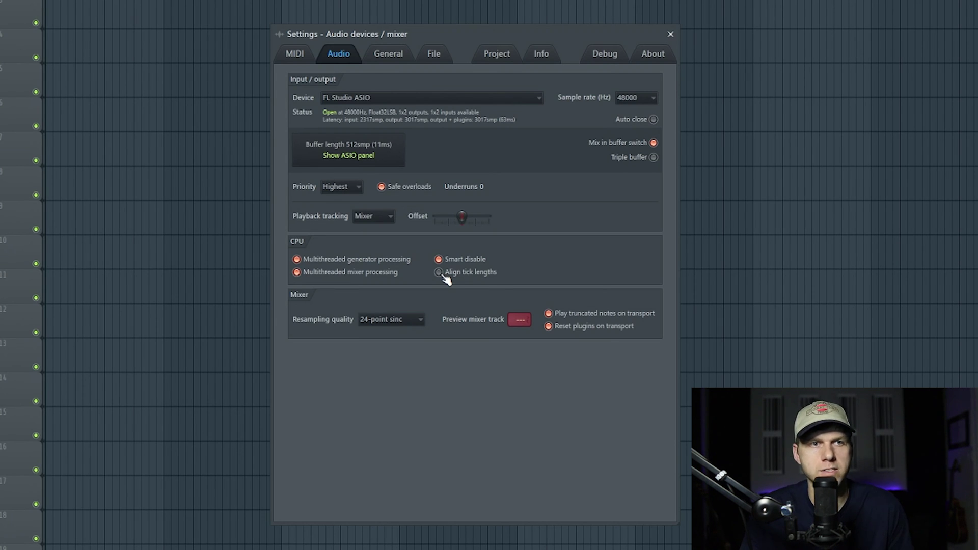
click(392, 319)
click(346, 369)
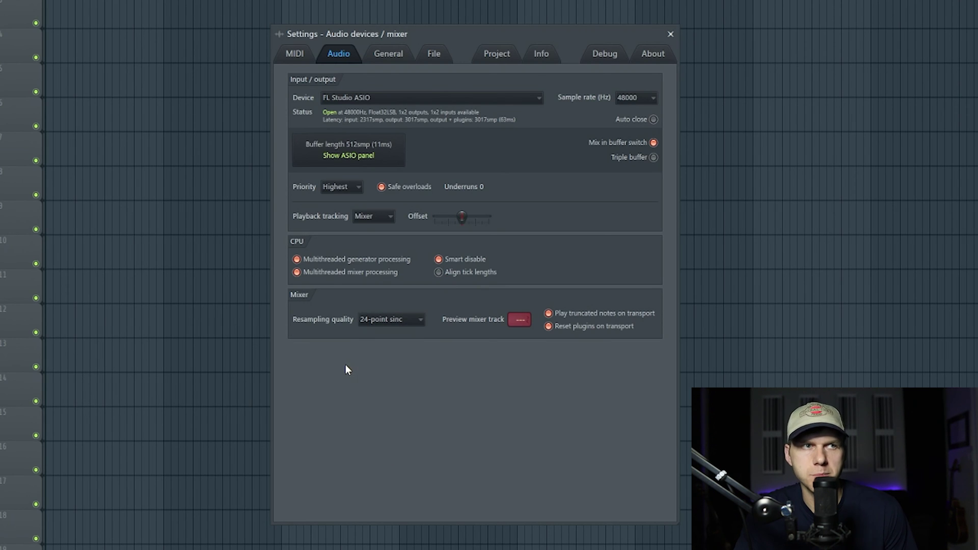
click(396, 320)
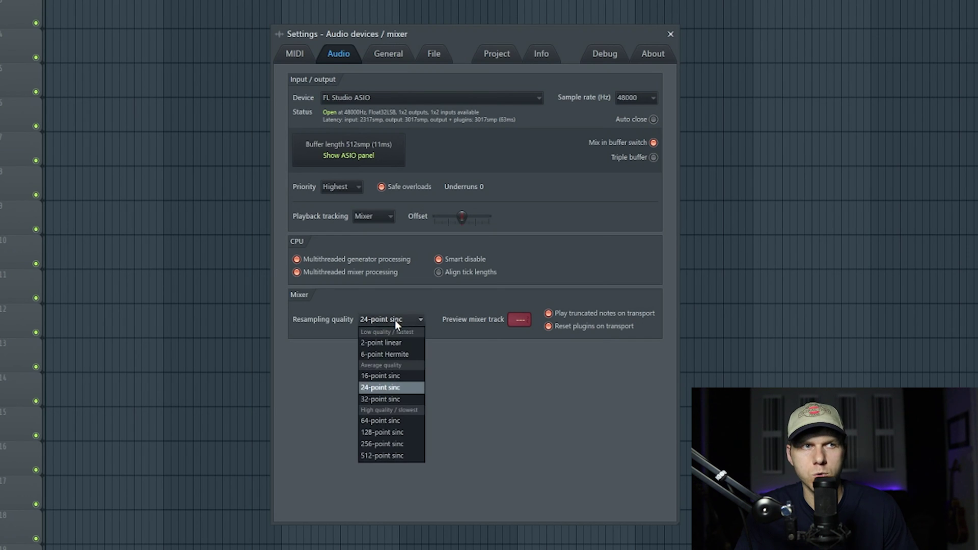
click(384, 388)
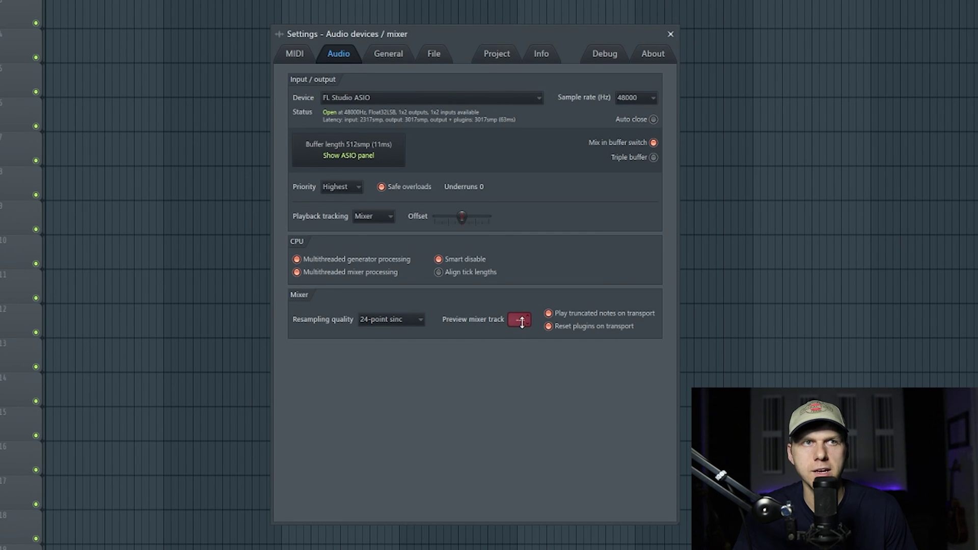
drag(523, 320, 522, 321)
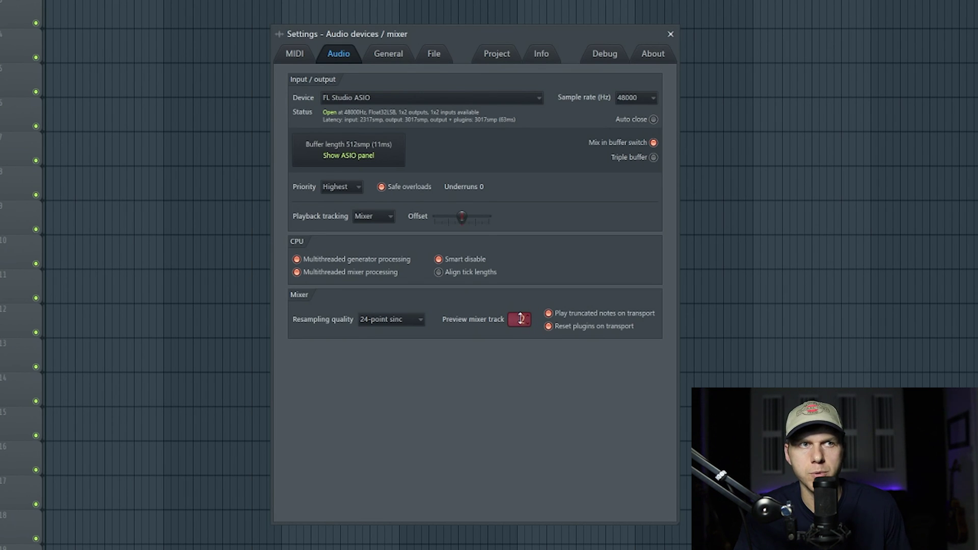
scroll(521, 319, down, 1)
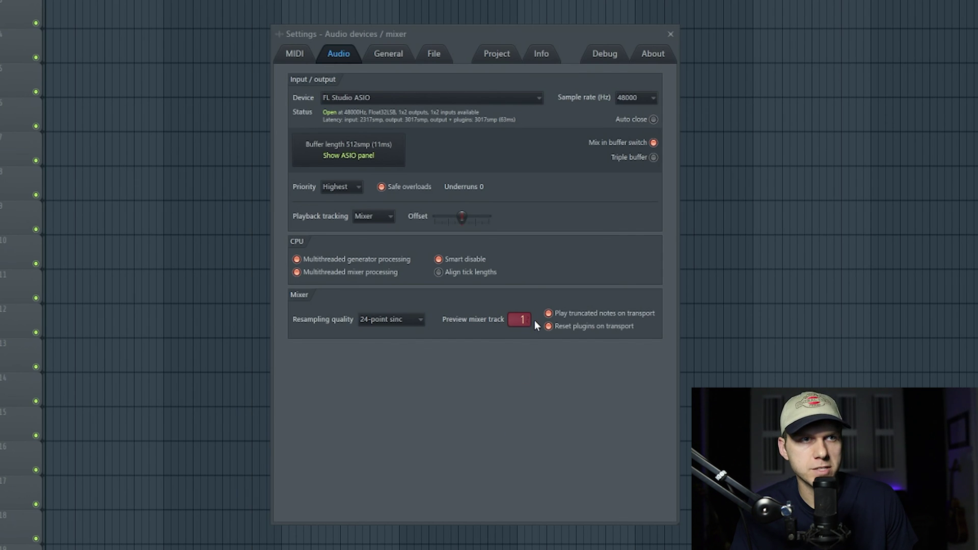
drag(522, 319, 510, 360)
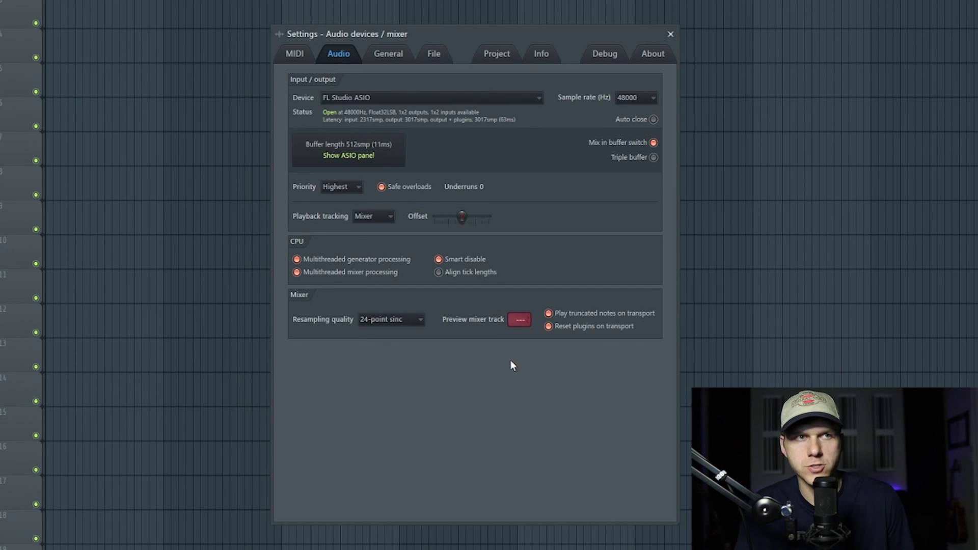